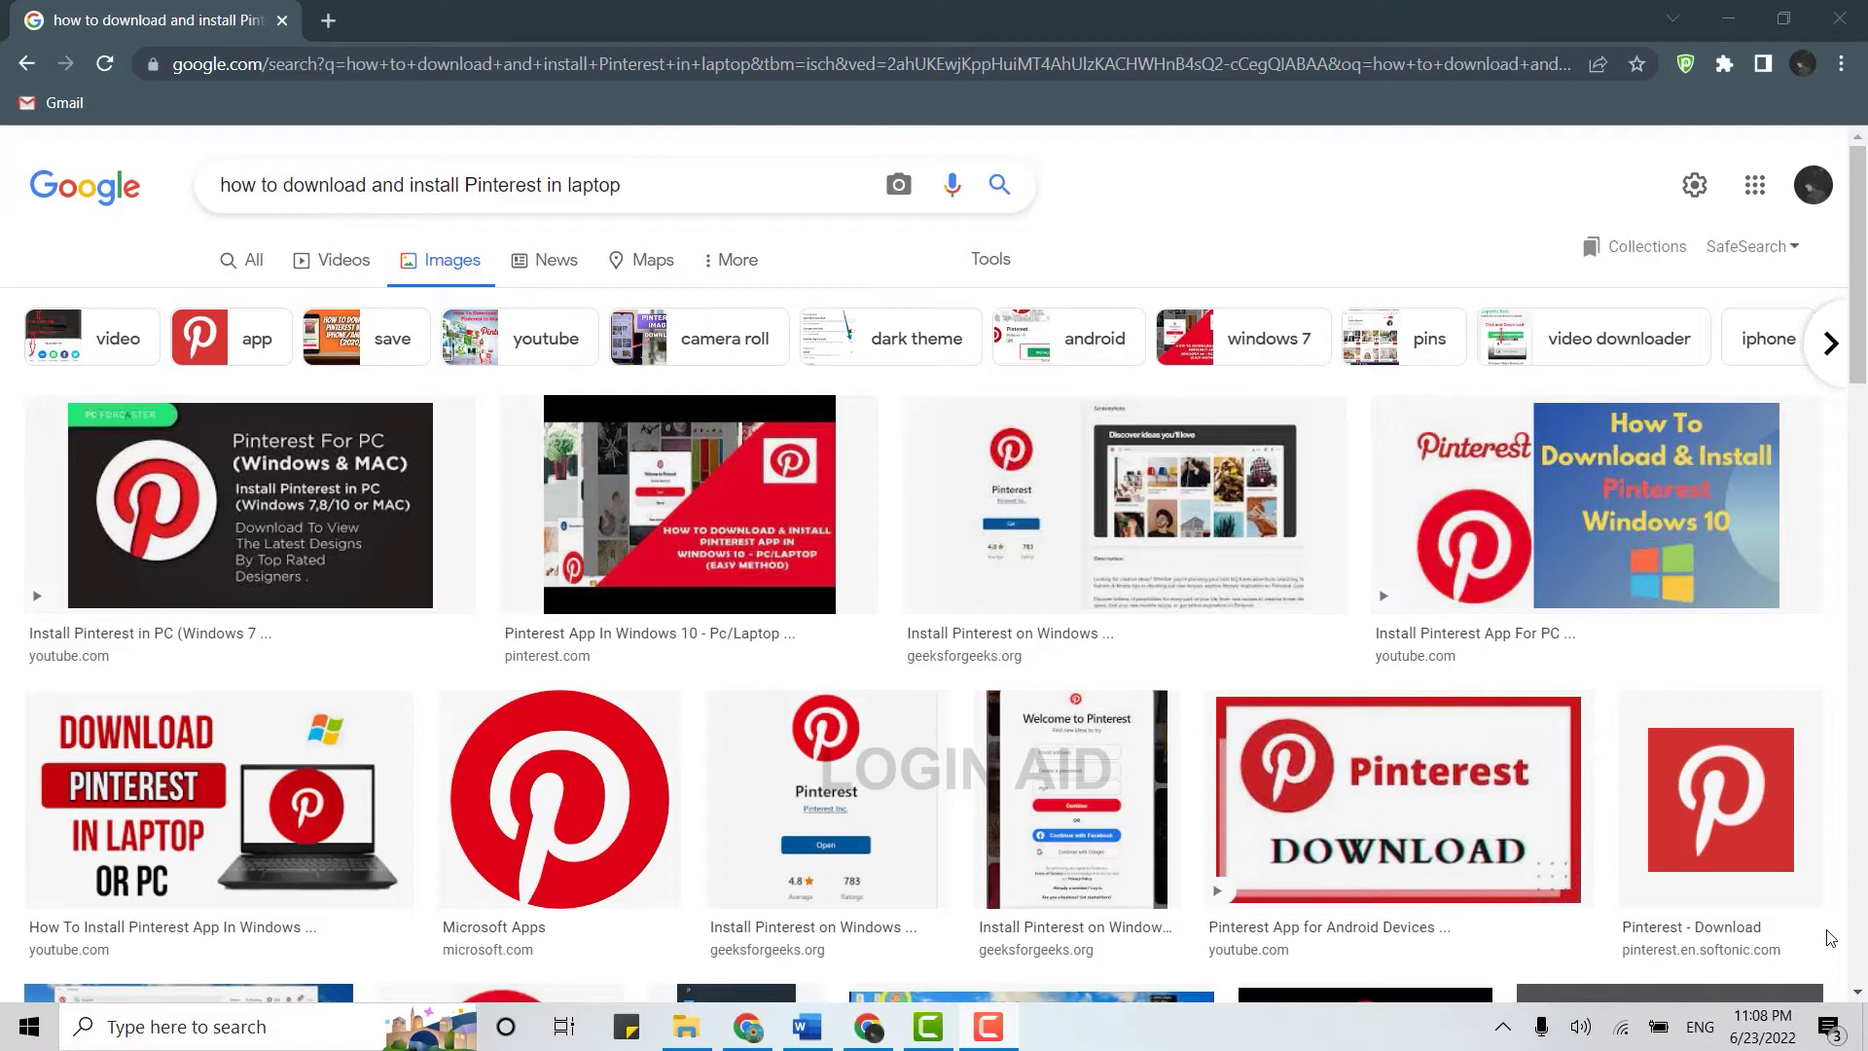
# Step: Open Microsoft Store from the Start menu tiles
pyautogui.click(30, 1026)
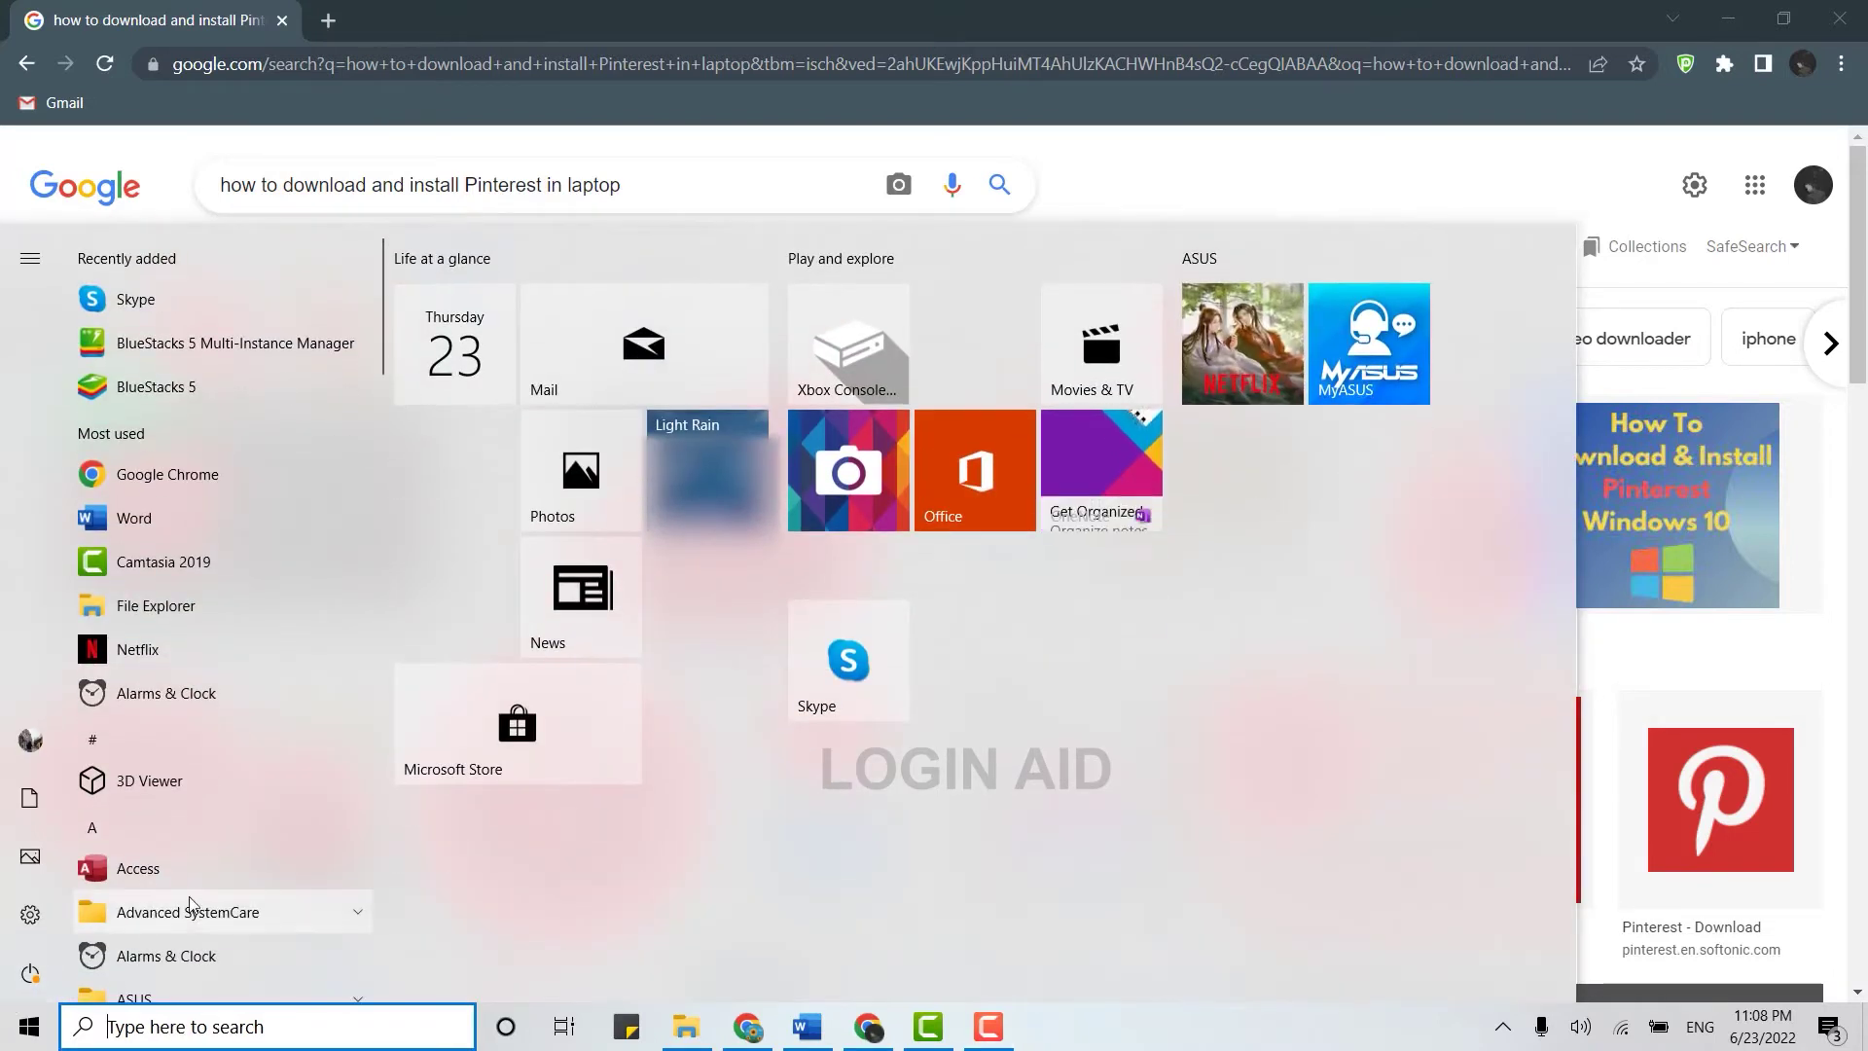
pyautogui.click(523, 745)
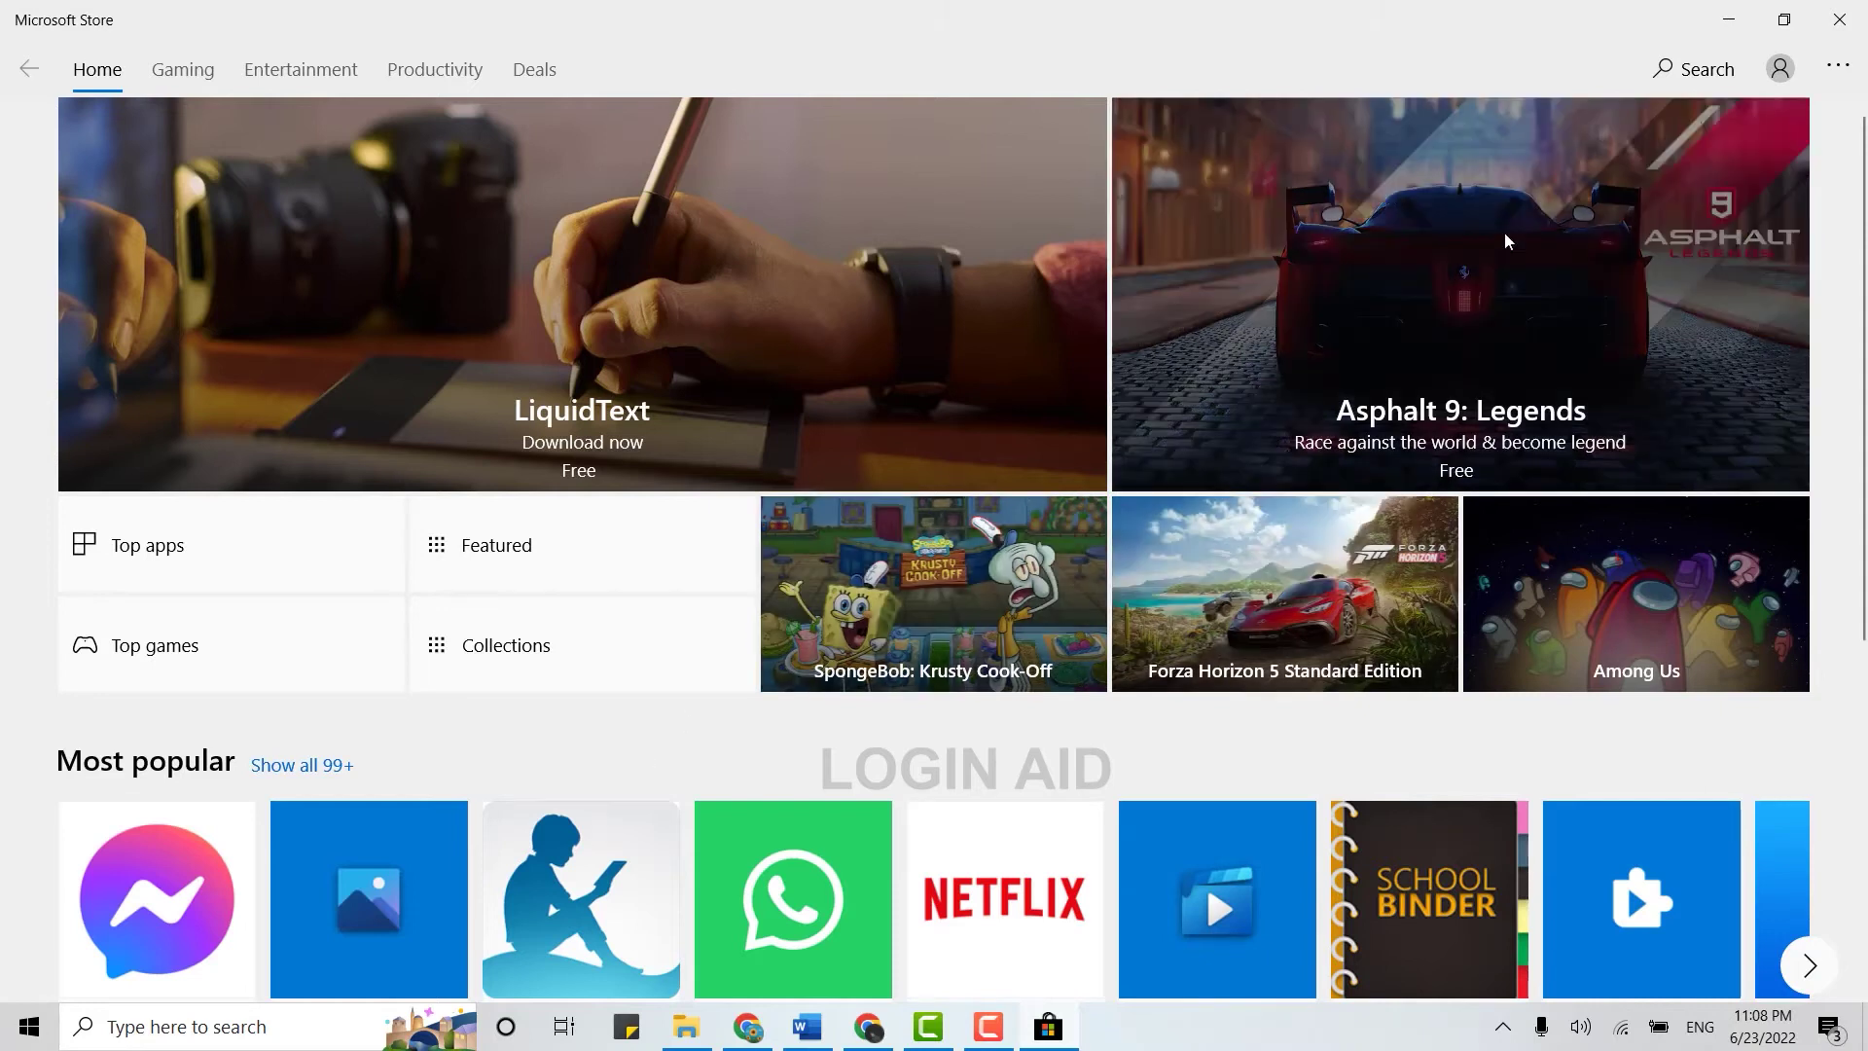
# Step: Search the Store for 'pinterest' to list the Pinterest app
pyautogui.click(1666, 72)
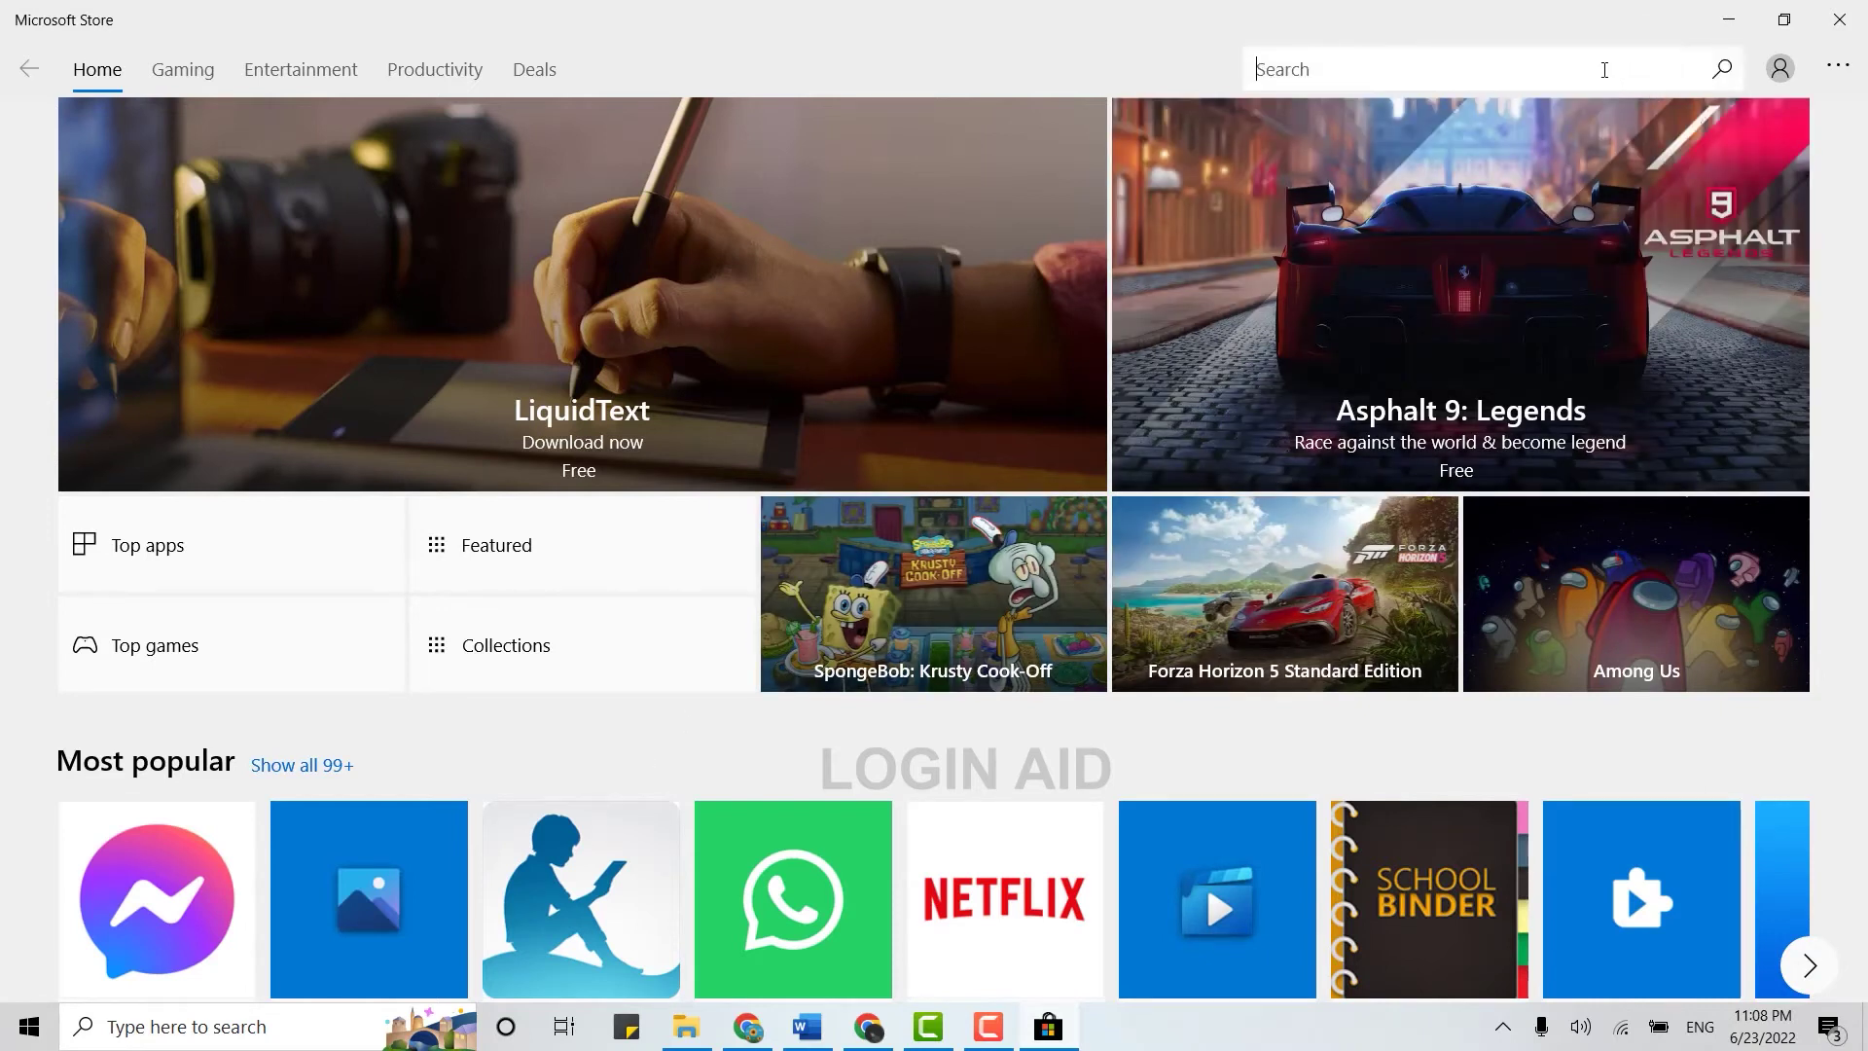
pyautogui.write('pinterest')
pyautogui.press('Return')
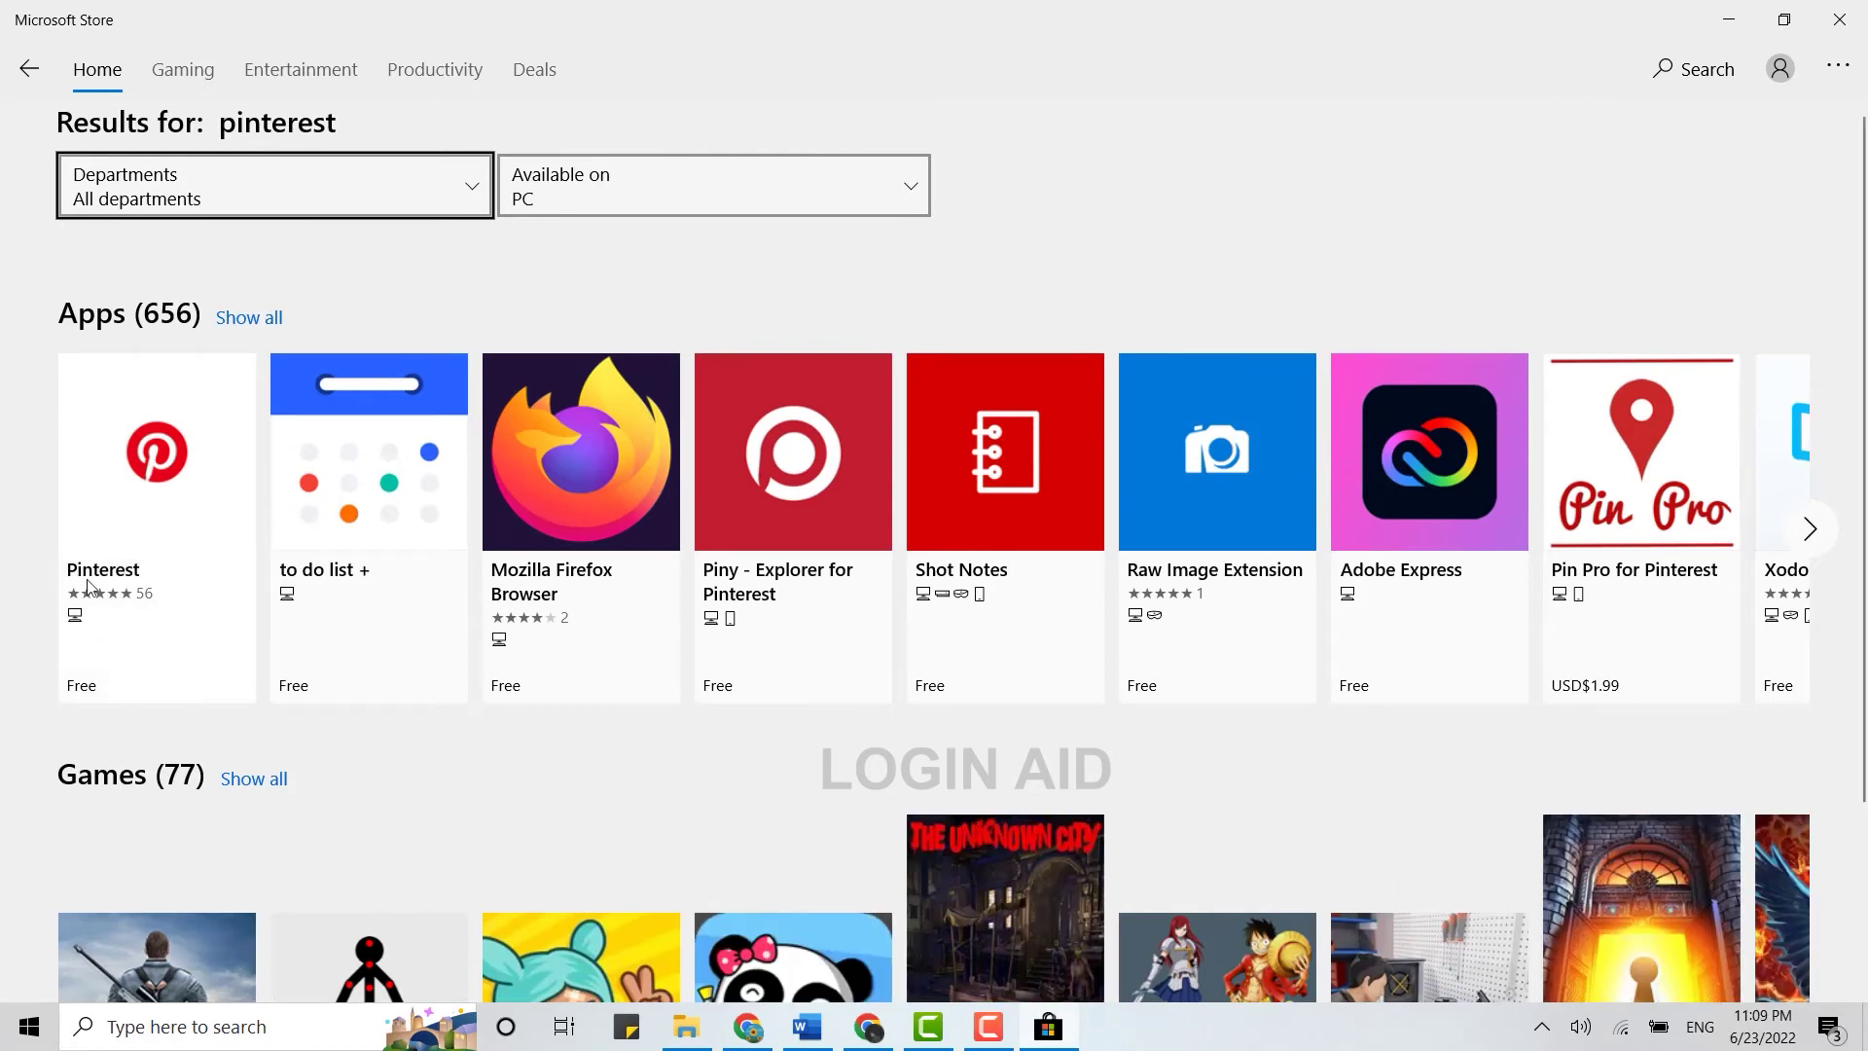
# Step: Get the free Pinterest app from its store page and install it
pyautogui.click(123, 552)
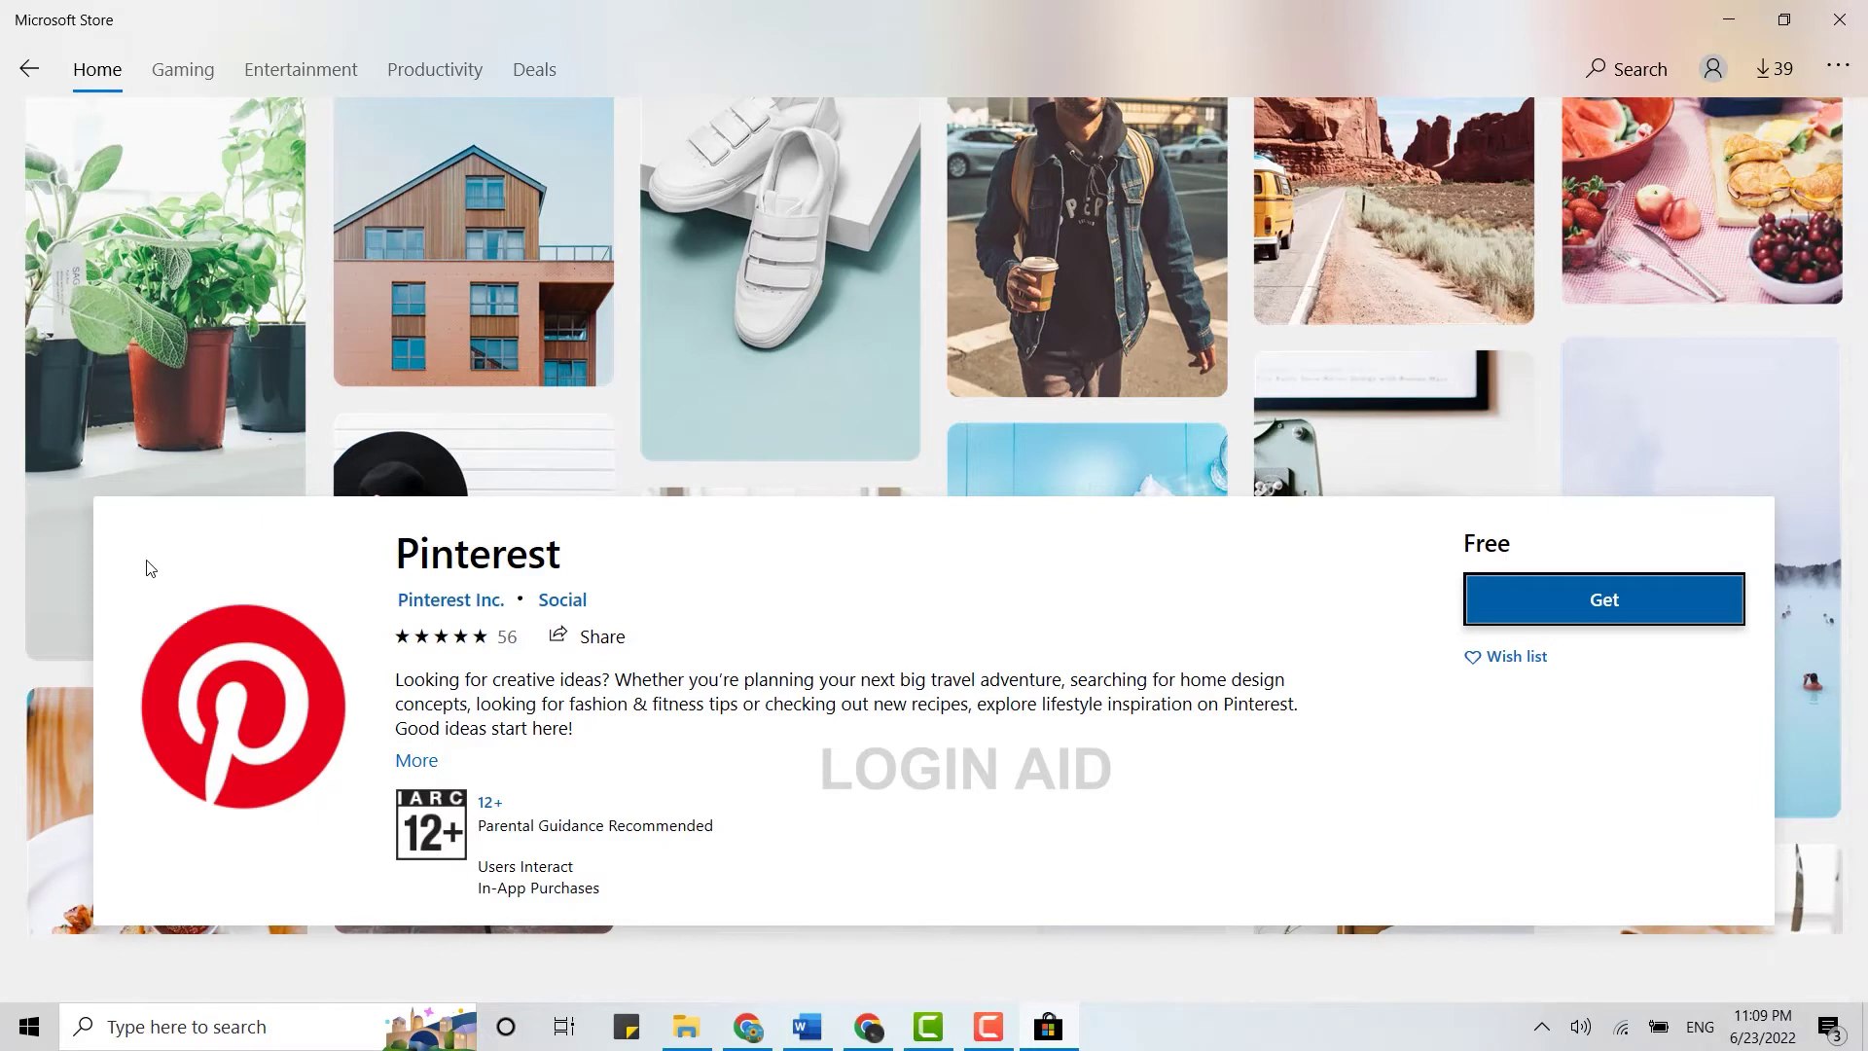
pyautogui.click(1603, 600)
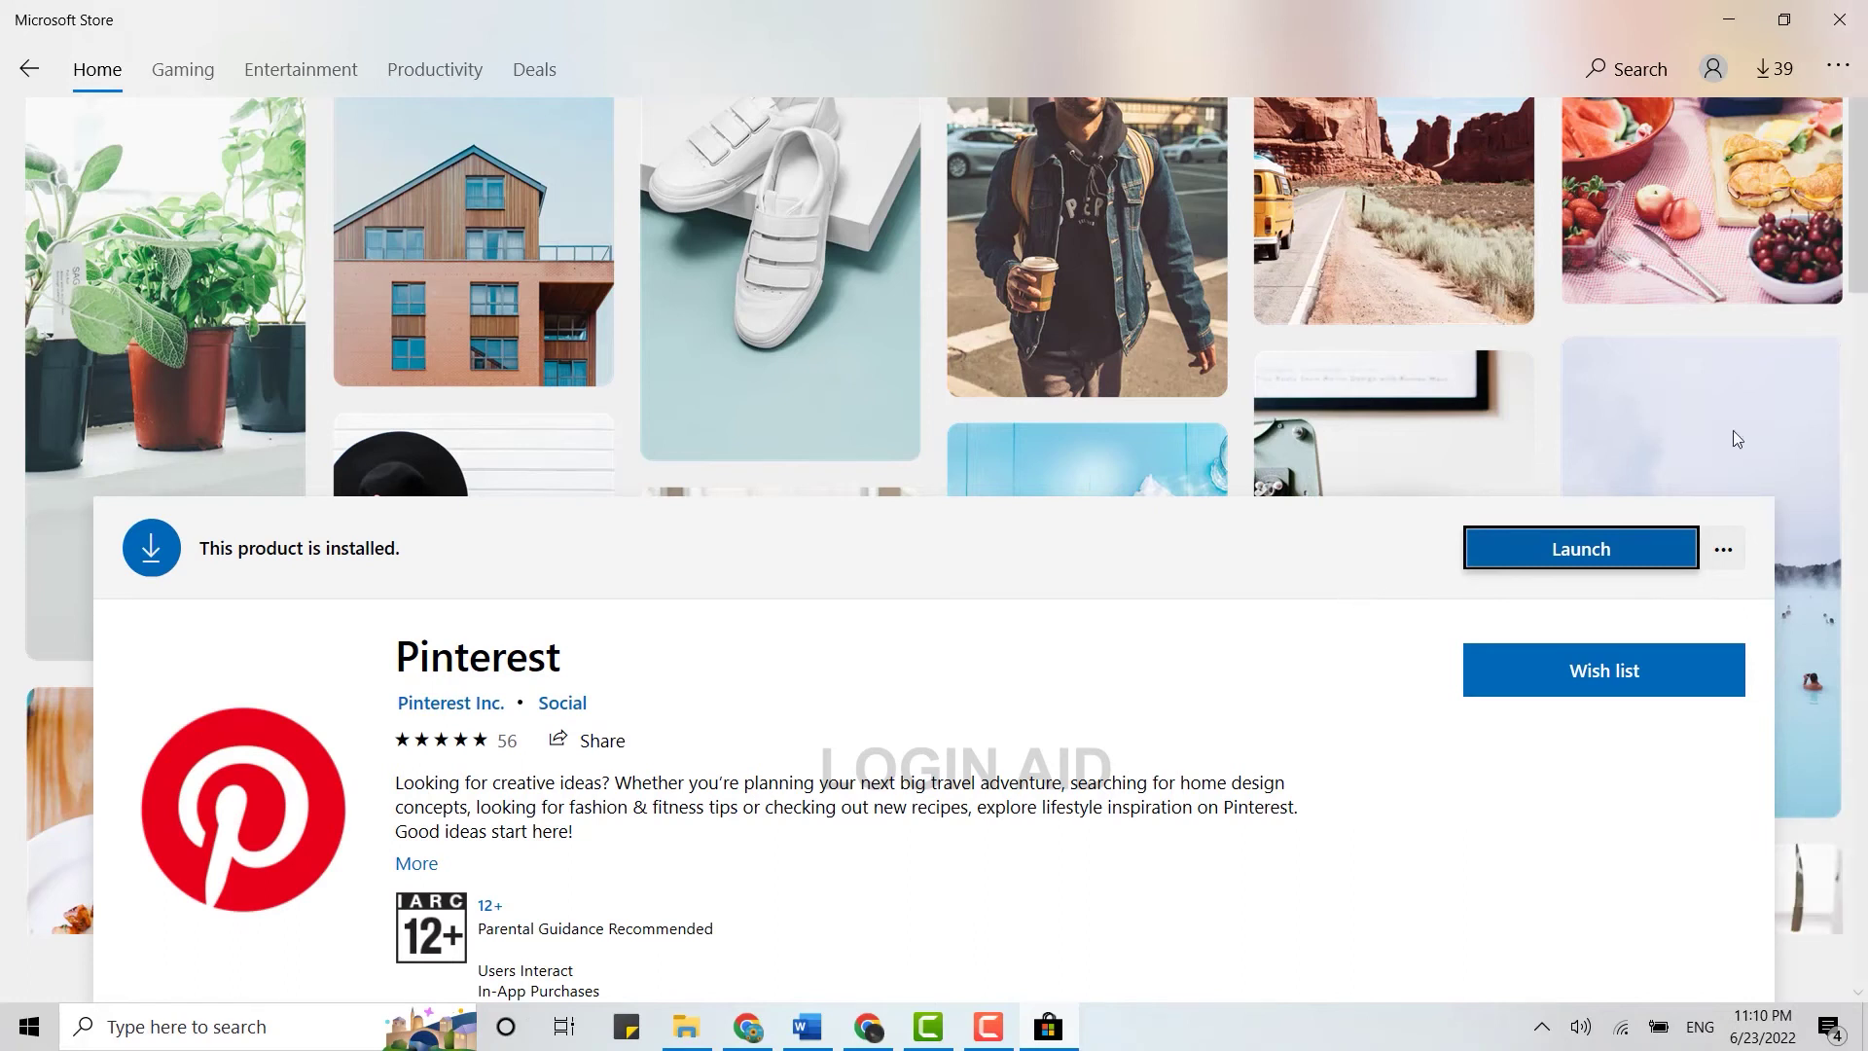
# Step: Launch Pinterest from the Store, then reopen it from its pinned taskbar icon
pyautogui.click(1581, 550)
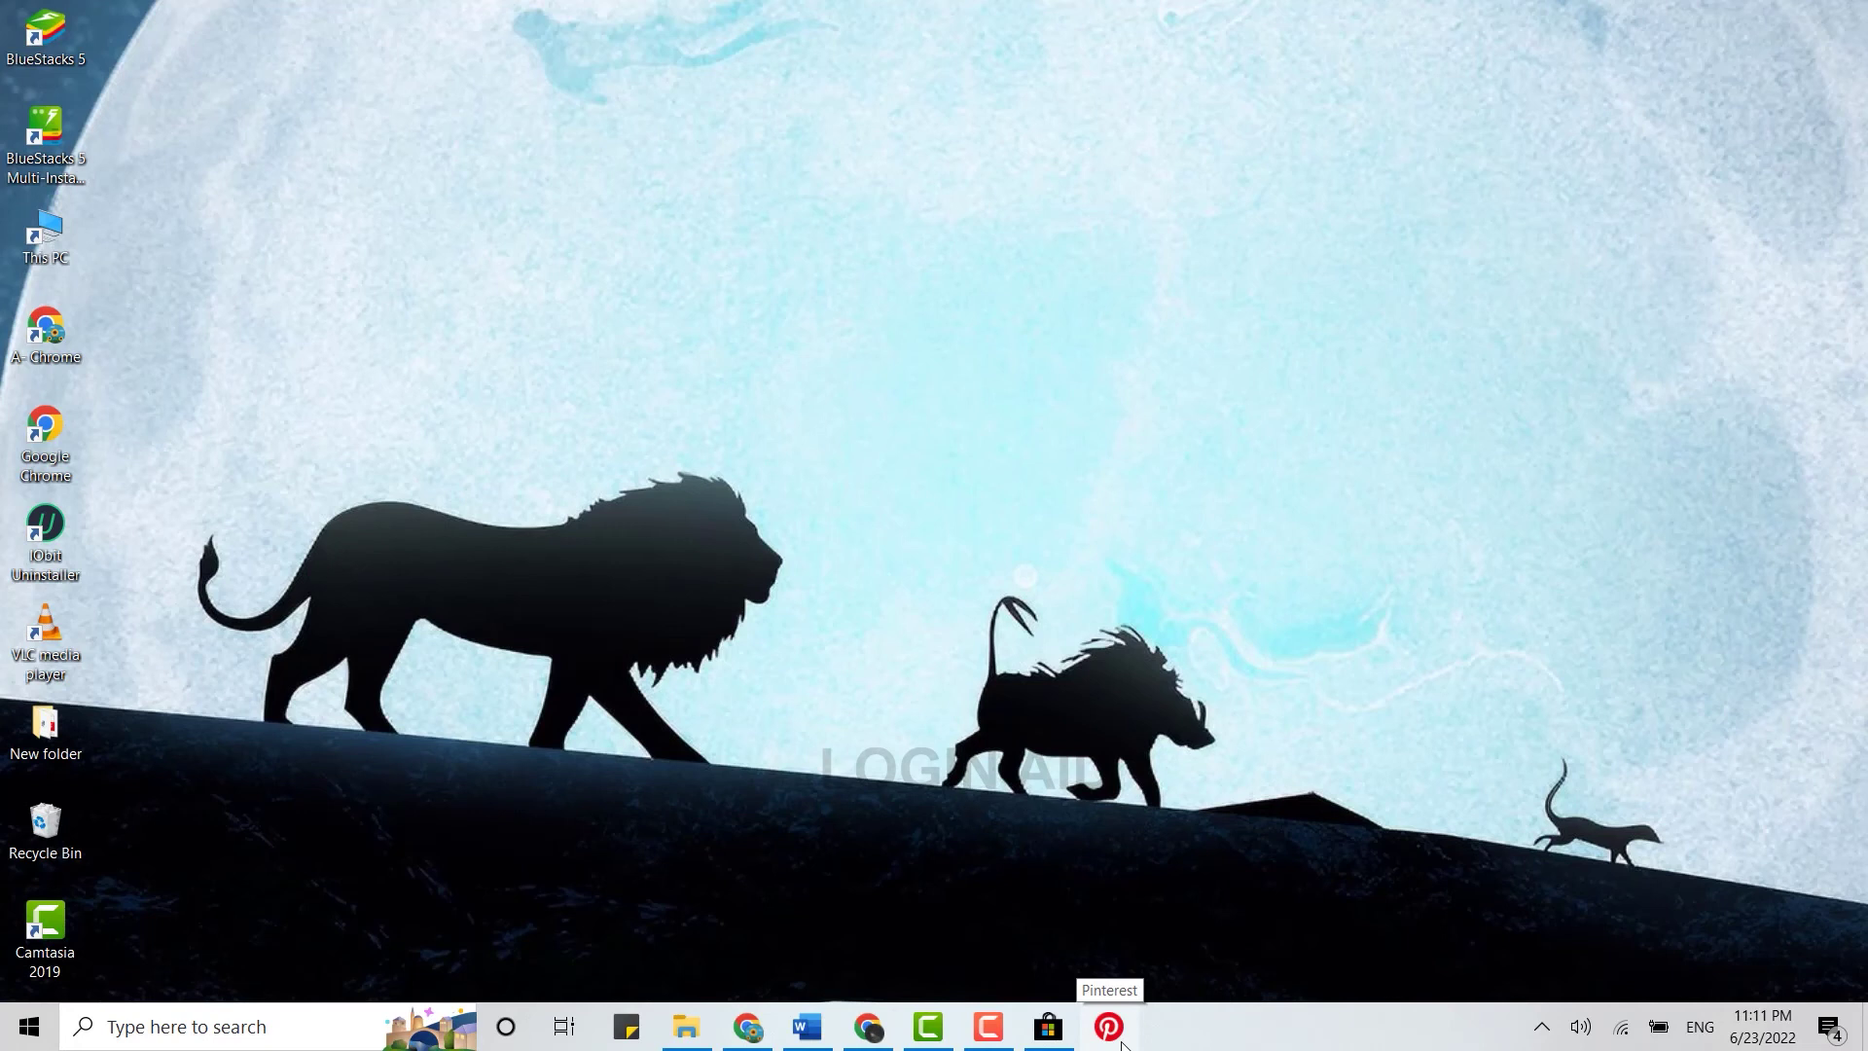
pyautogui.click(1110, 1027)
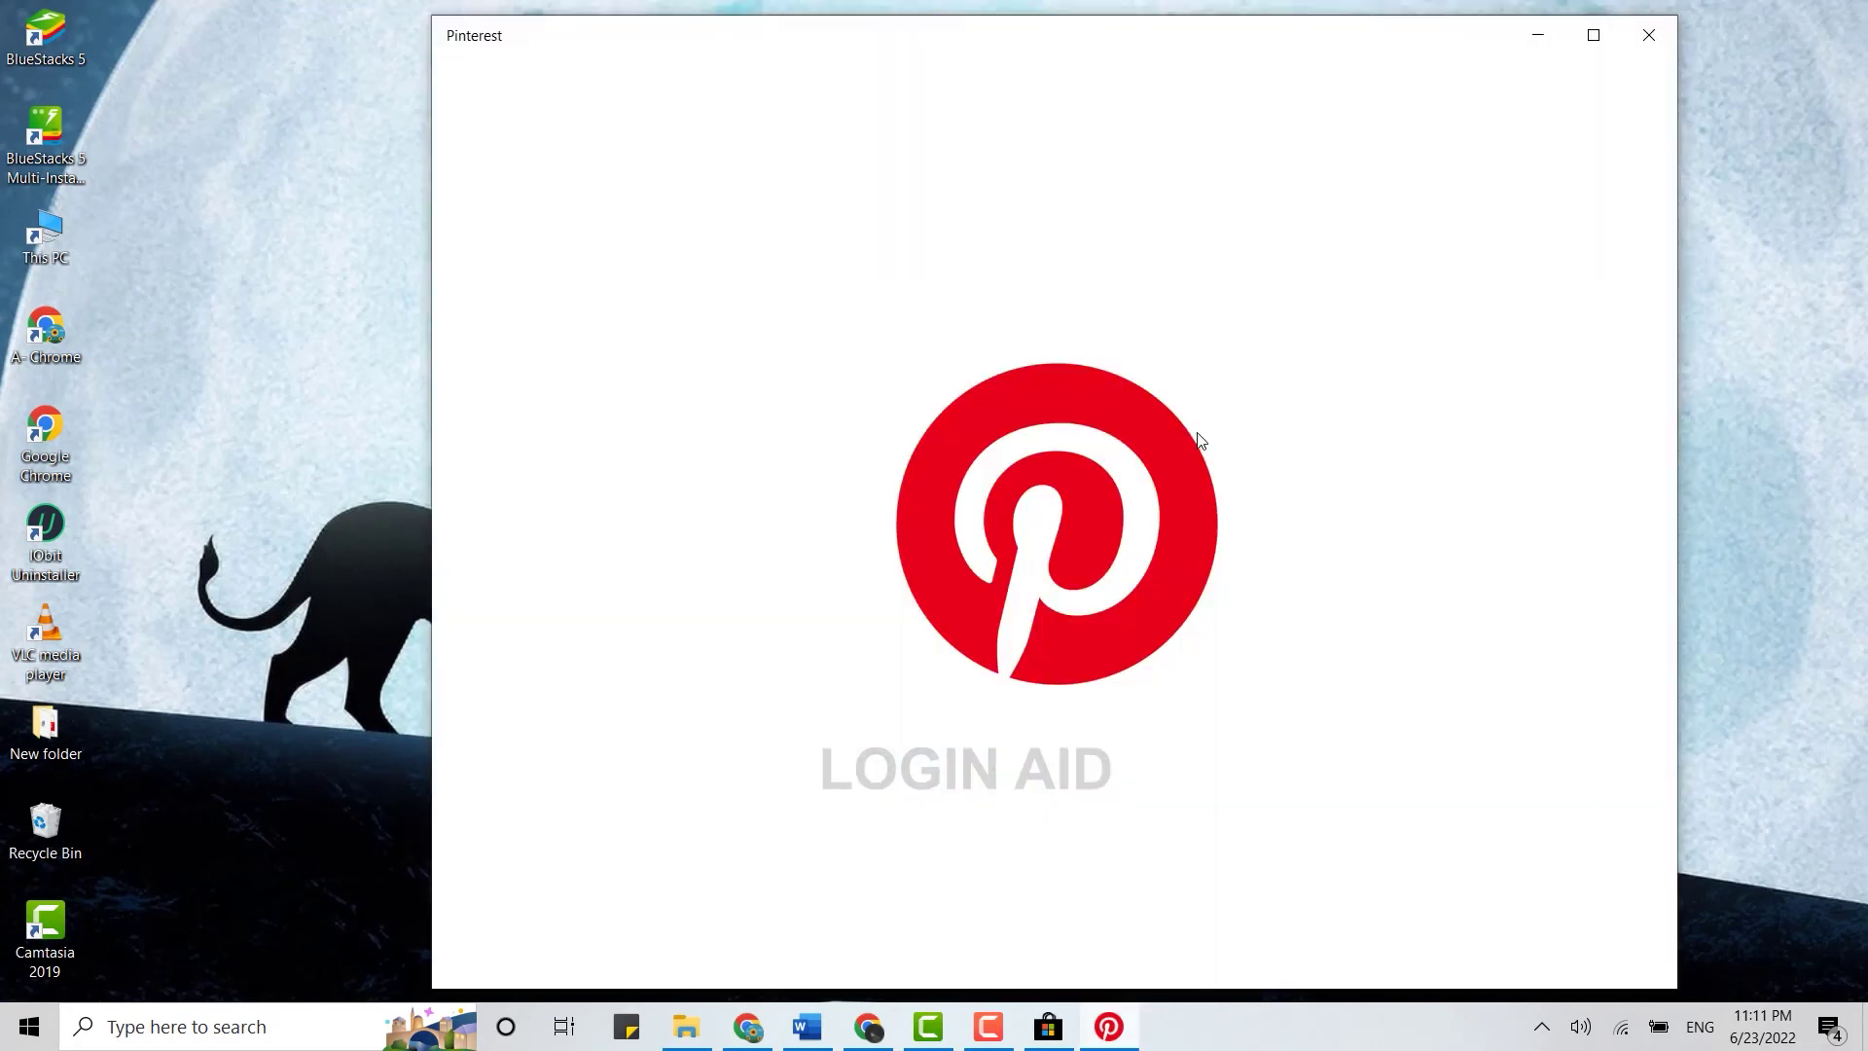